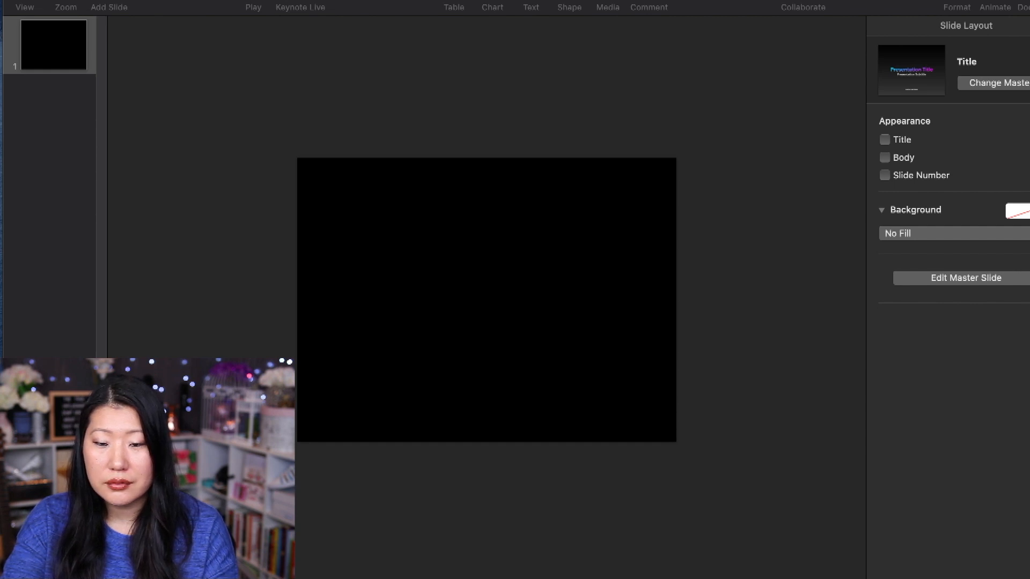
Change the presentation's slide size to Widescreen (16:9).
{"action": "left_click", "coordinate": [768, 247]}
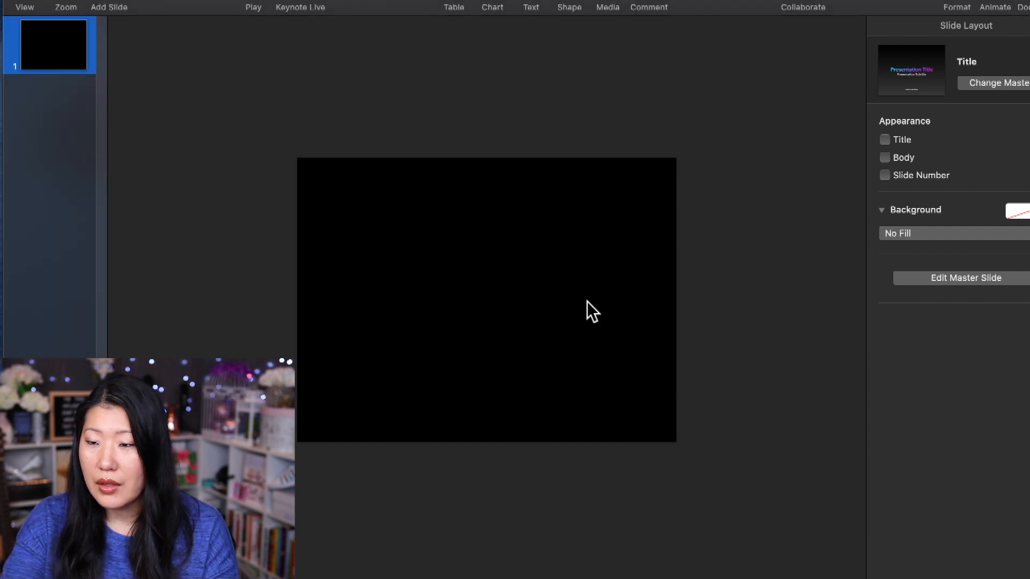
{"action": "left_click", "coordinate": [1021, 8]}
{"action": "left_click", "coordinate": [947, 349]}
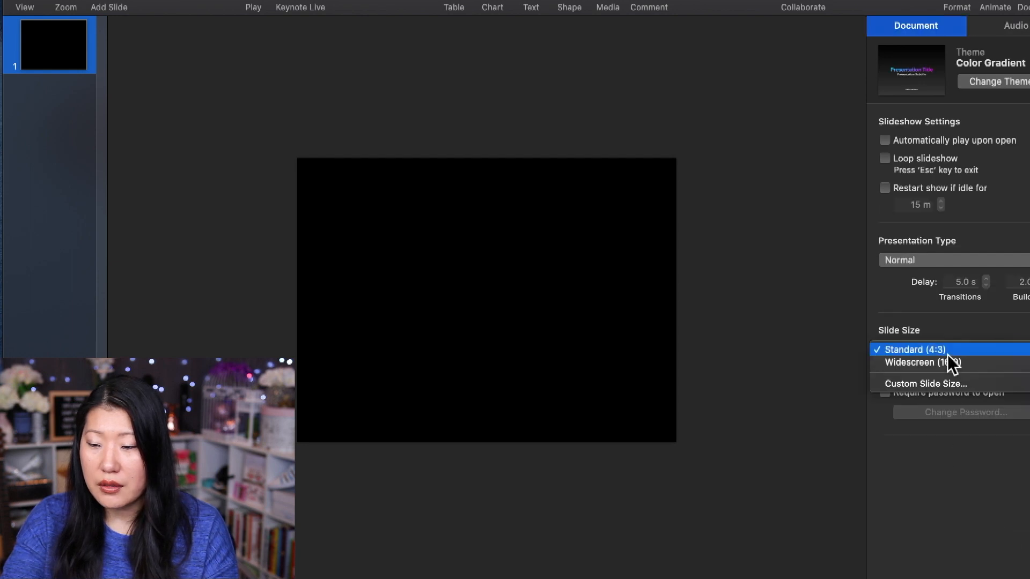
{"action": "left_click", "coordinate": [947, 364]}
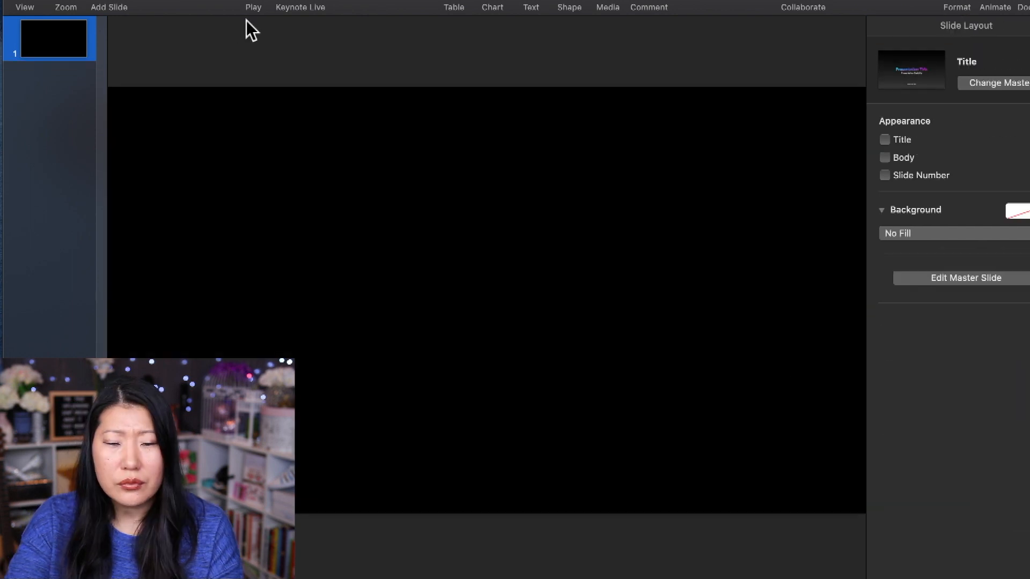
Add a text box to the blank slide and make it read SEATTLE.
{"action": "left_click", "coordinate": [75, 5]}
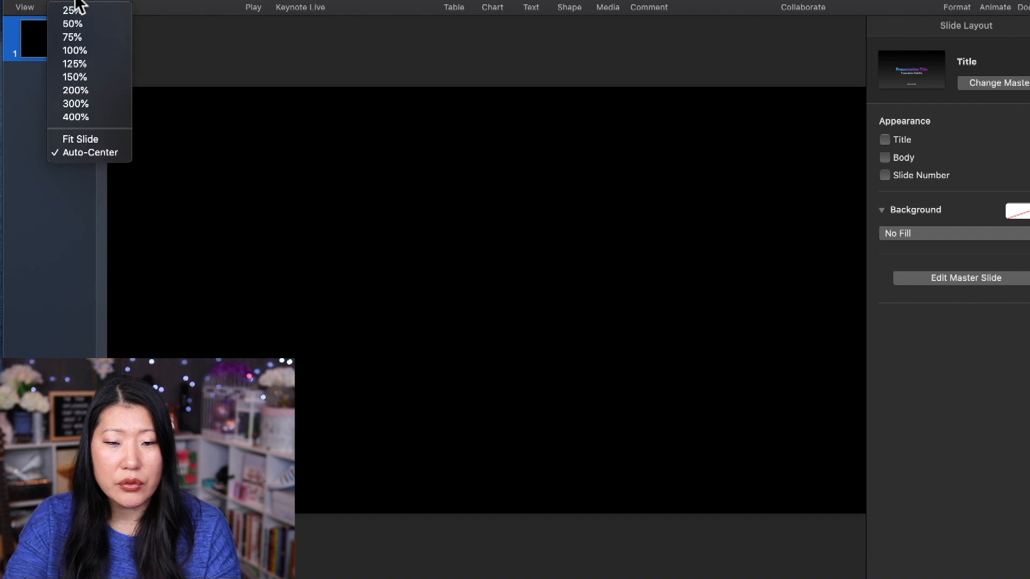
{"action": "left_click", "coordinate": [85, 25]}
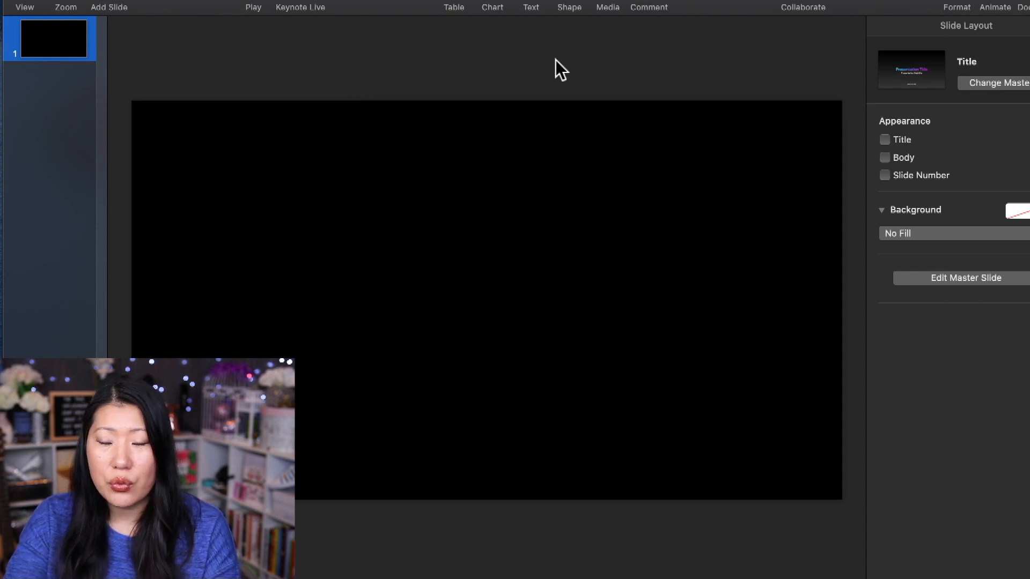
{"action": "left_click", "coordinate": [531, 6]}
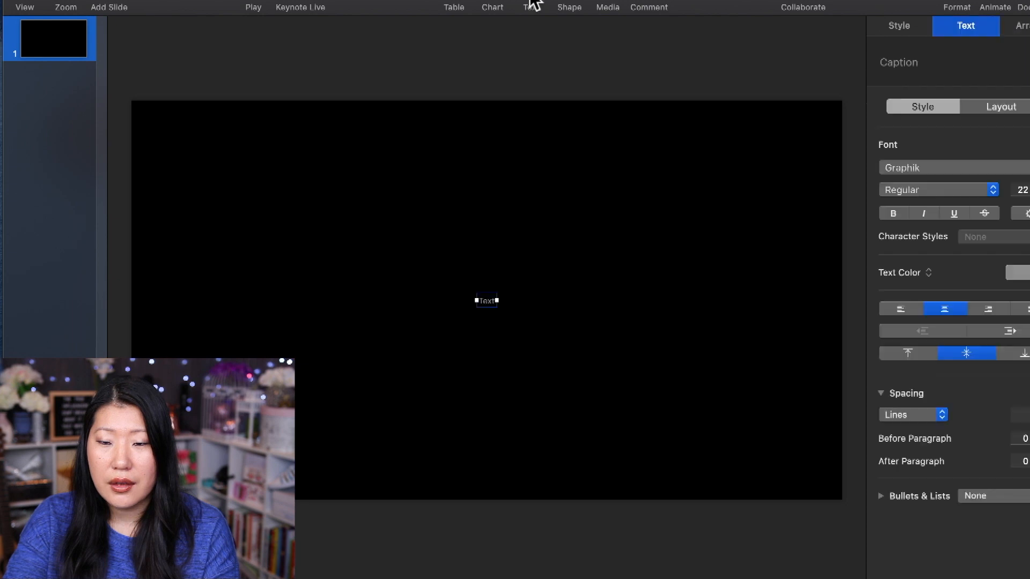
{"action": "double_click", "coordinate": [488, 300]}
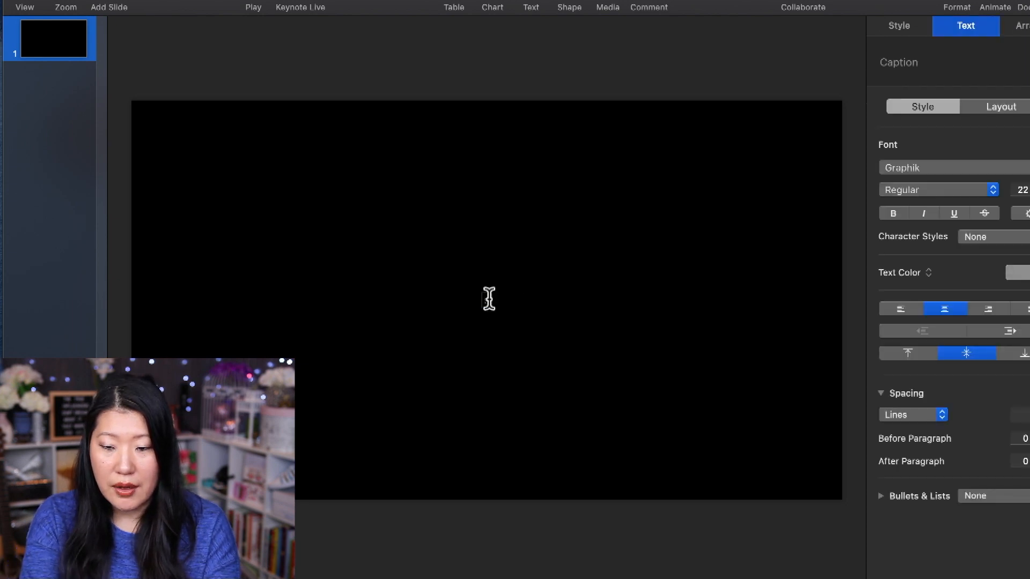
{"action": "type", "text": "START F"}
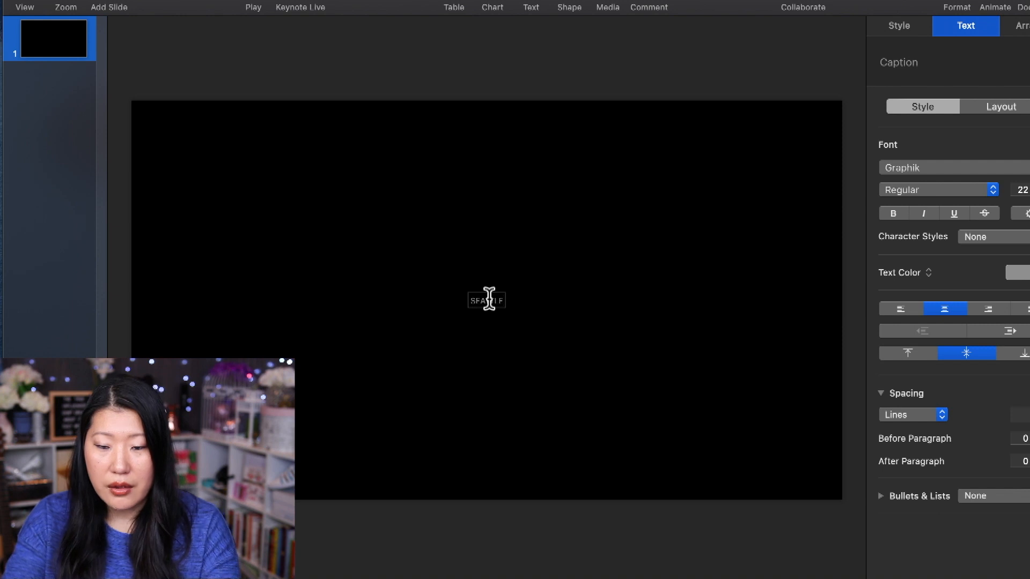
{"action": "left_click", "coordinate": [560, 311]}
Try a 500 pt font size on the SEATTLE text, and settle on 400 pt.
{"action": "double_click", "coordinate": [490, 302]}
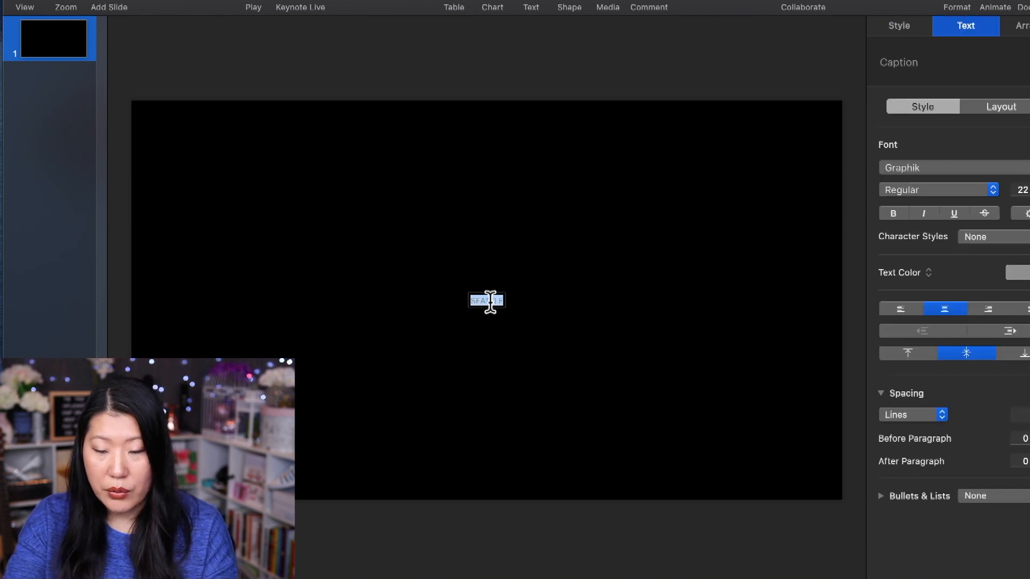
{"action": "left_click", "coordinate": [1023, 190]}
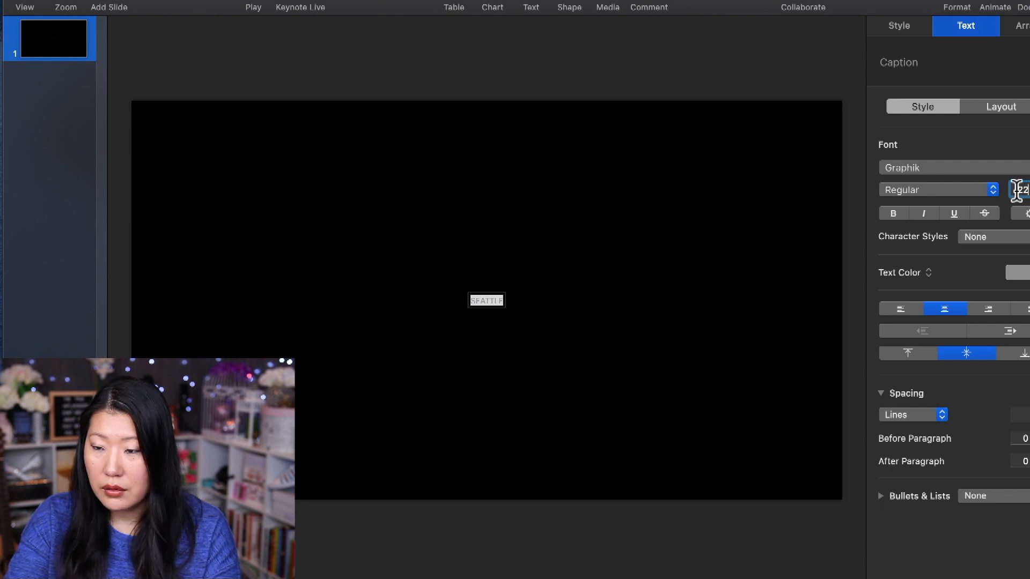
{"action": "type", "text": "500"}
{"action": "key", "text": "Return"}
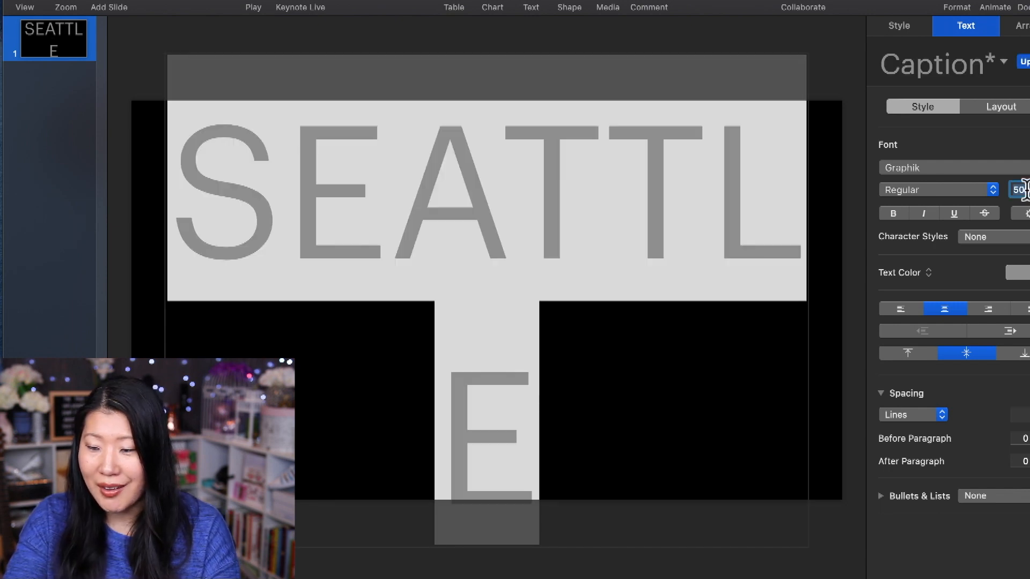
{"action": "key", "text": "Return"}
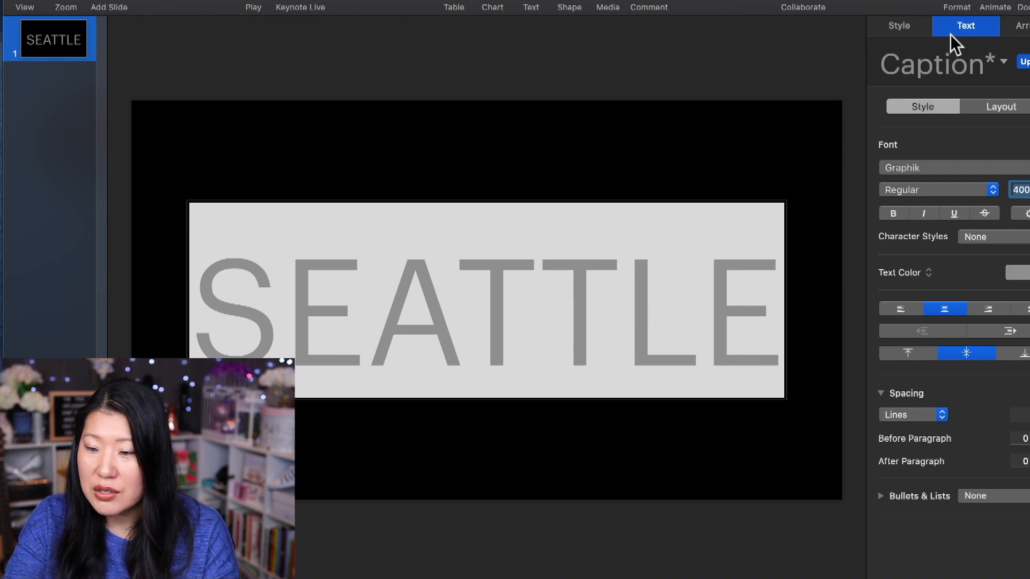
Change the font of the SEATTLE text to Impact.
{"action": "left_click", "coordinate": [944, 170]}
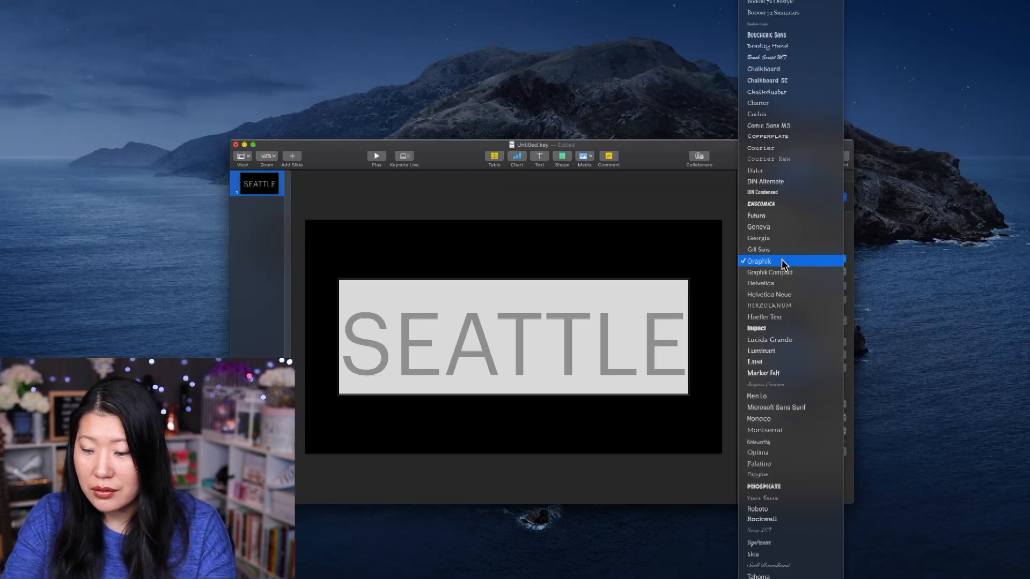
{"action": "left_click", "coordinate": [757, 328]}
{"action": "left_click", "coordinate": [496, 441]}
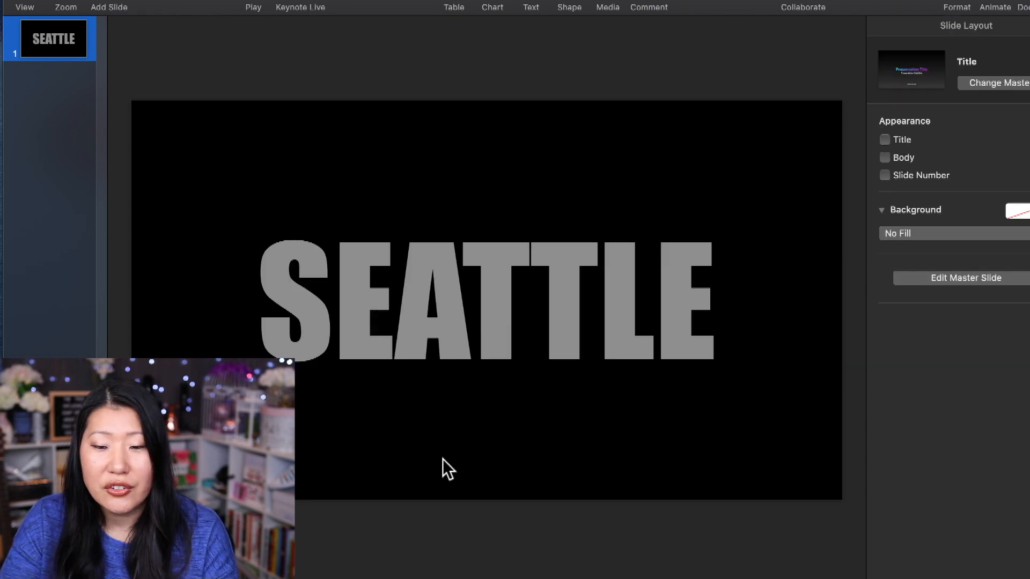
Enlarge the SEATTLE text to 450 pt and reposition it around the middle of the slide.
{"action": "left_click", "coordinate": [579, 277]}
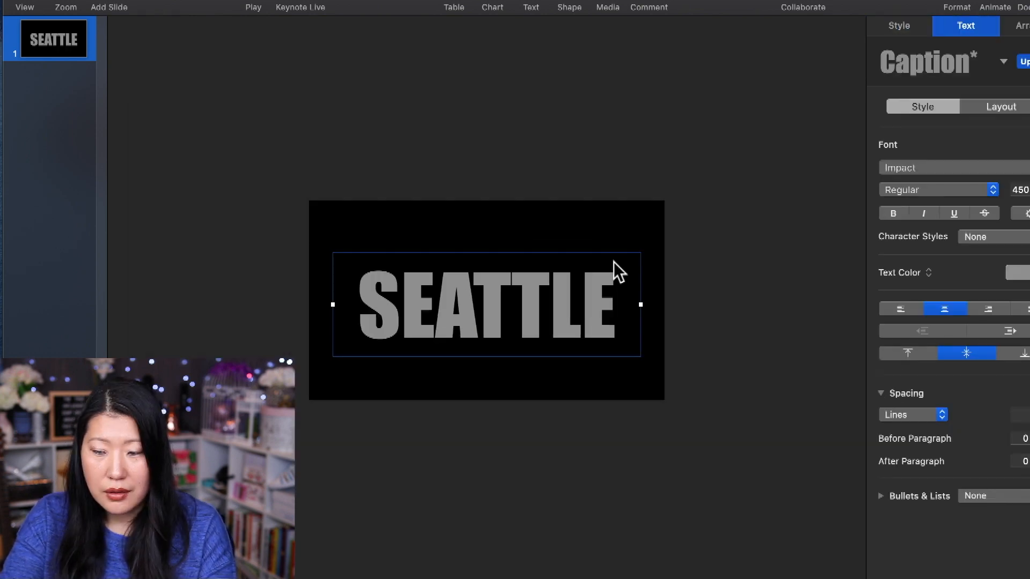
{"action": "left_click", "coordinate": [479, 307]}
{"action": "left_click_drag", "start_coordinate": [479, 308], "coordinate": [478, 305]}
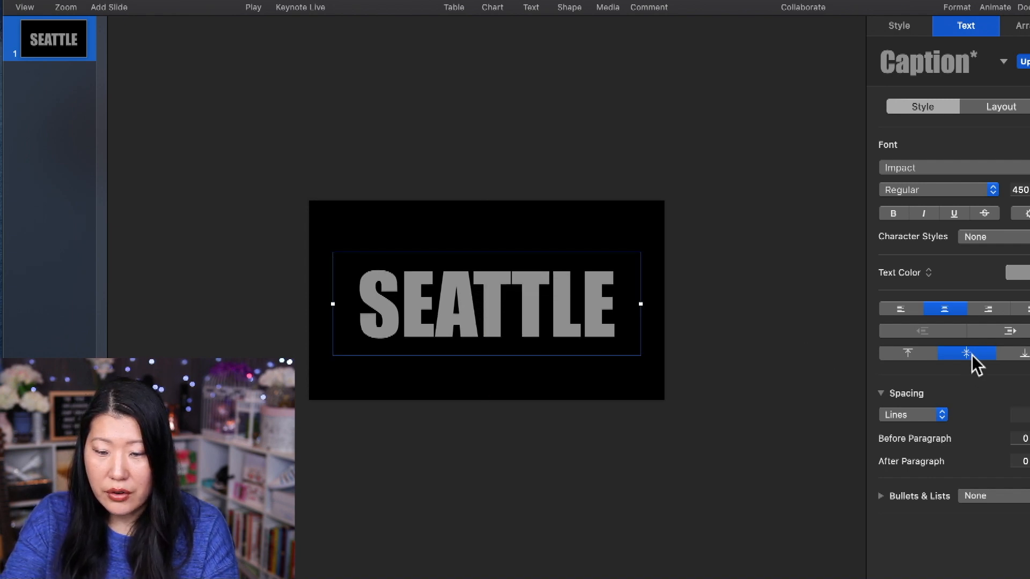
{"action": "left_click", "coordinate": [702, 376]}
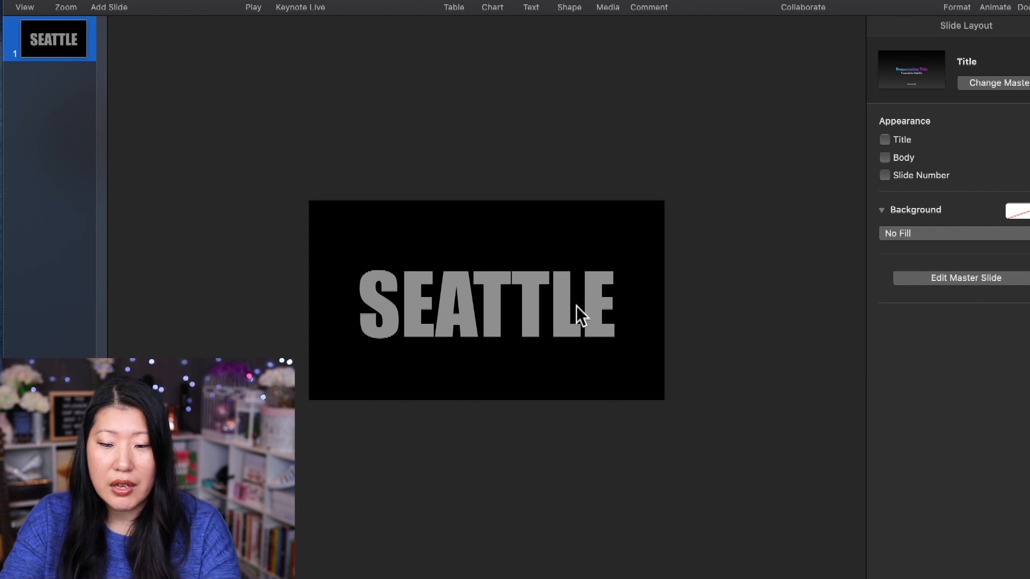
Color the SEATTLE text with Green from the Apple color palette.
{"action": "double_click", "coordinate": [566, 294]}
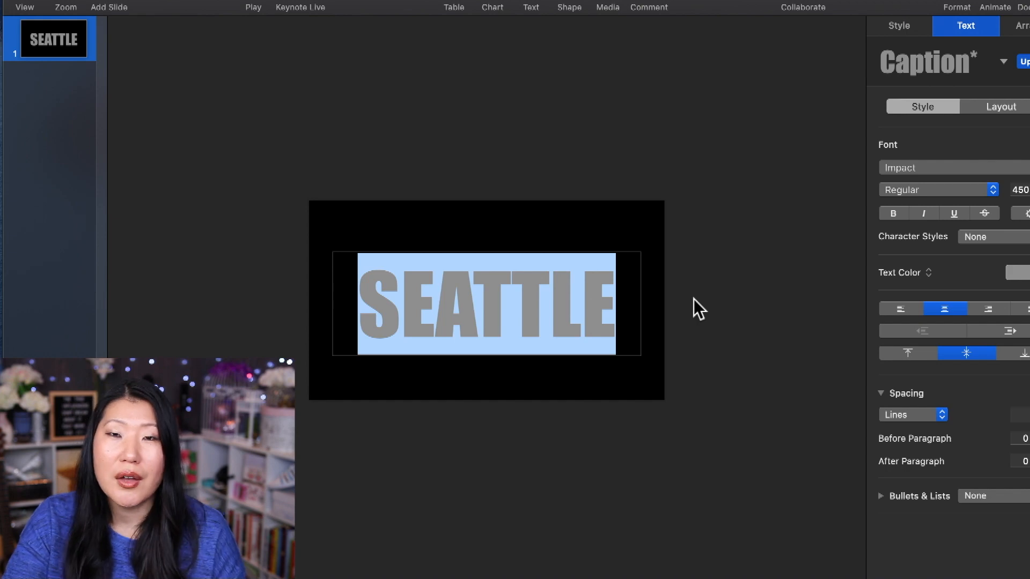
{"action": "left_click", "coordinate": [1029, 272]}
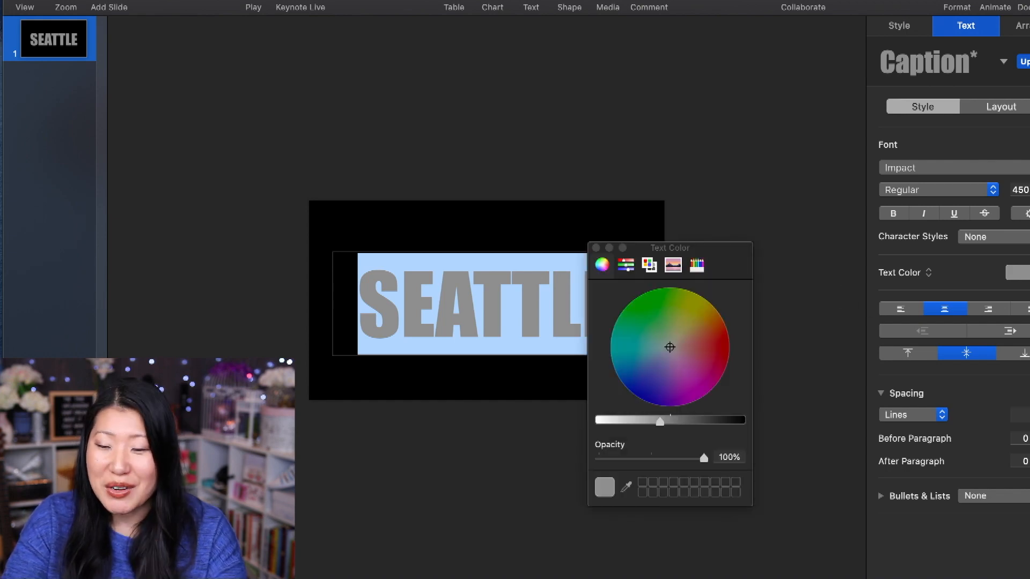
{"action": "left_click", "coordinate": [625, 265]}
{"action": "left_click", "coordinate": [601, 264]}
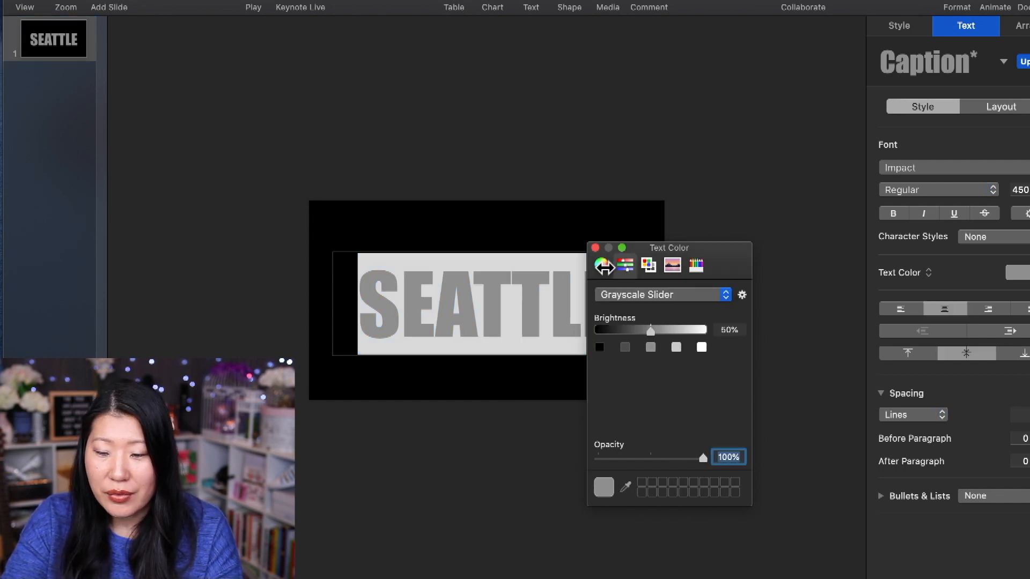
{"action": "left_click", "coordinate": [649, 265]}
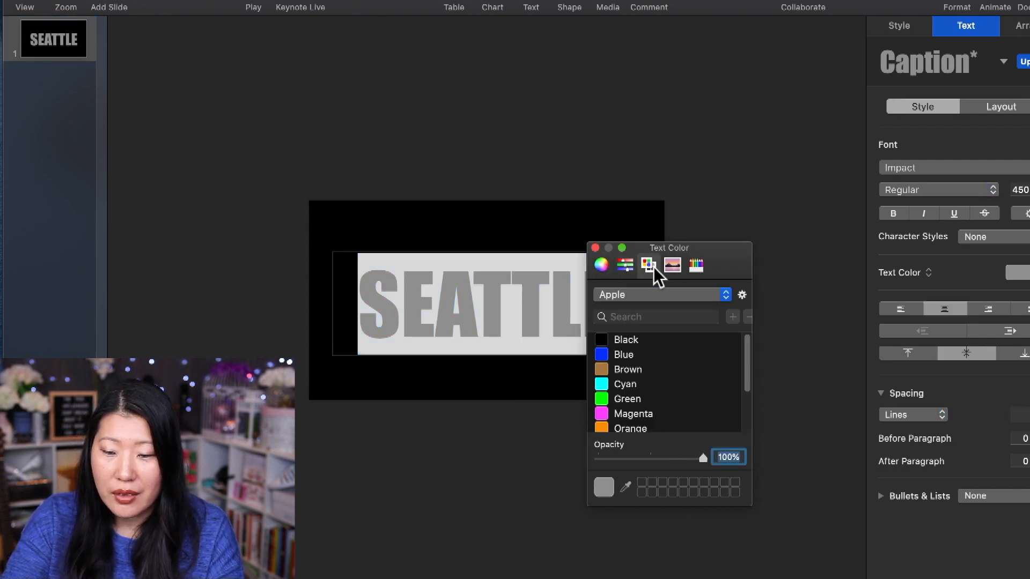
{"action": "left_click", "coordinate": [606, 400]}
{"action": "left_click", "coordinate": [711, 202]}
{"action": "left_click", "coordinate": [723, 213]}
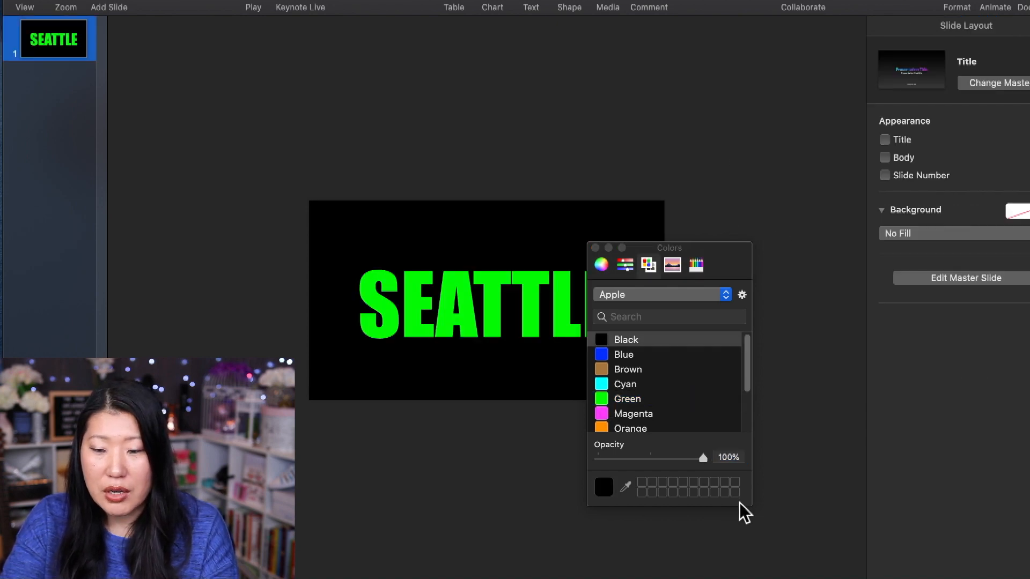
{"action": "left_click", "coordinate": [595, 248]}
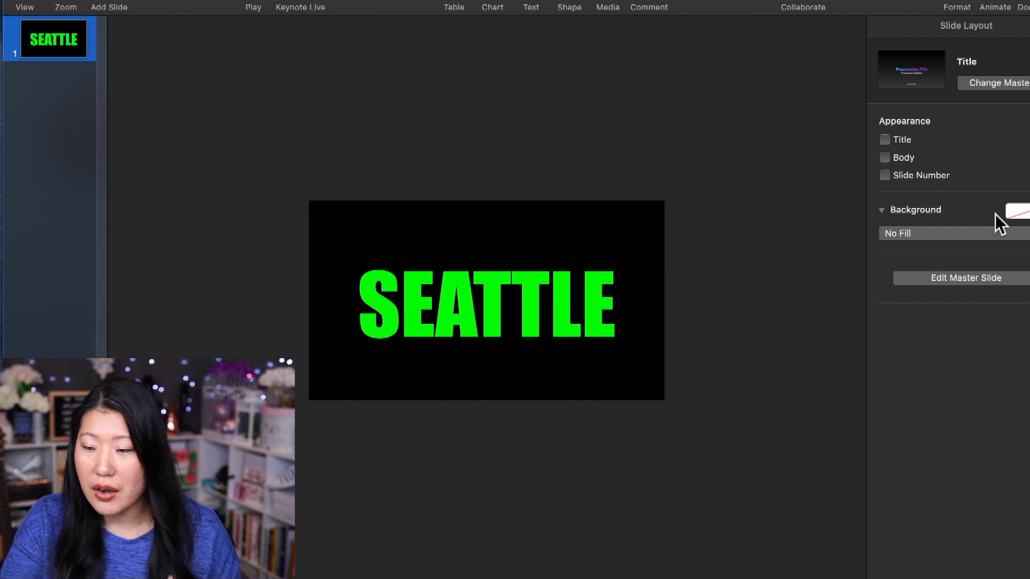
Give the slide background a black color fill and nudge the SEATTLE text up to the slide's vertical center.
{"action": "left_click", "coordinate": [1023, 215]}
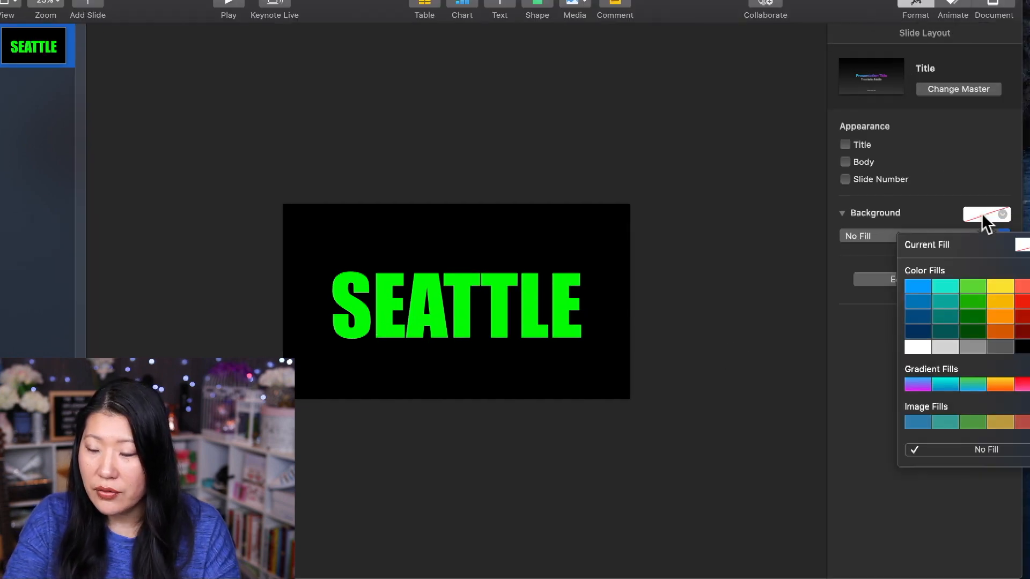
{"action": "left_click", "coordinate": [1022, 347]}
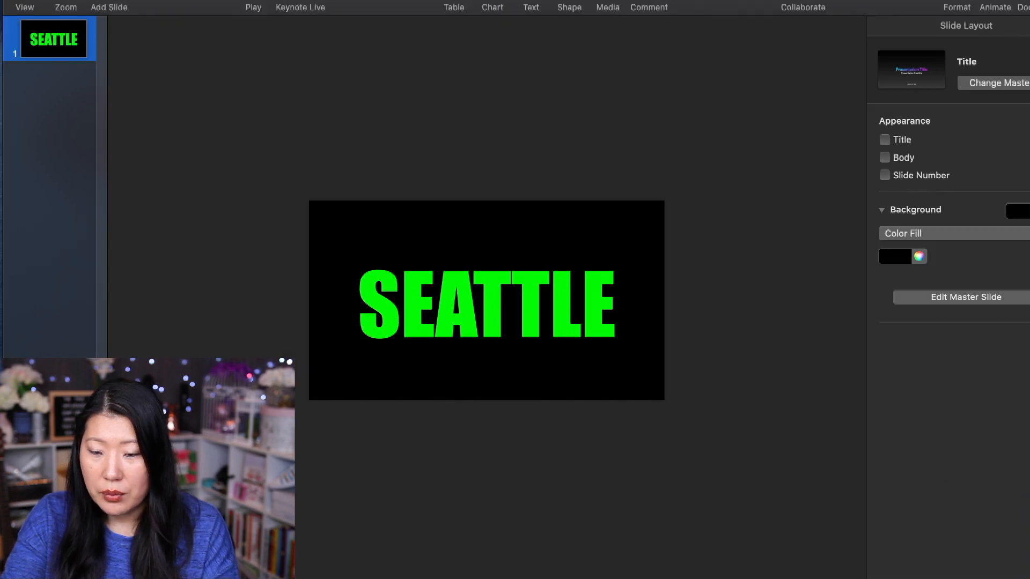
{"action": "left_click", "coordinate": [1026, 217]}
{"action": "left_click", "coordinate": [1014, 344]}
{"action": "left_click_drag", "start_coordinate": [476, 305], "coordinate": [476, 301]}
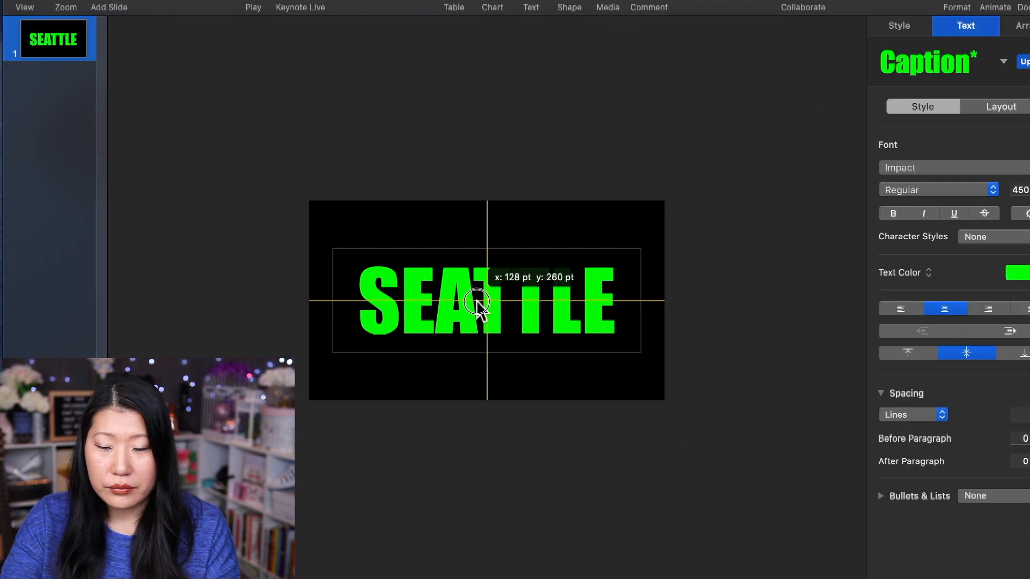
{"action": "left_click", "coordinate": [437, 150]}
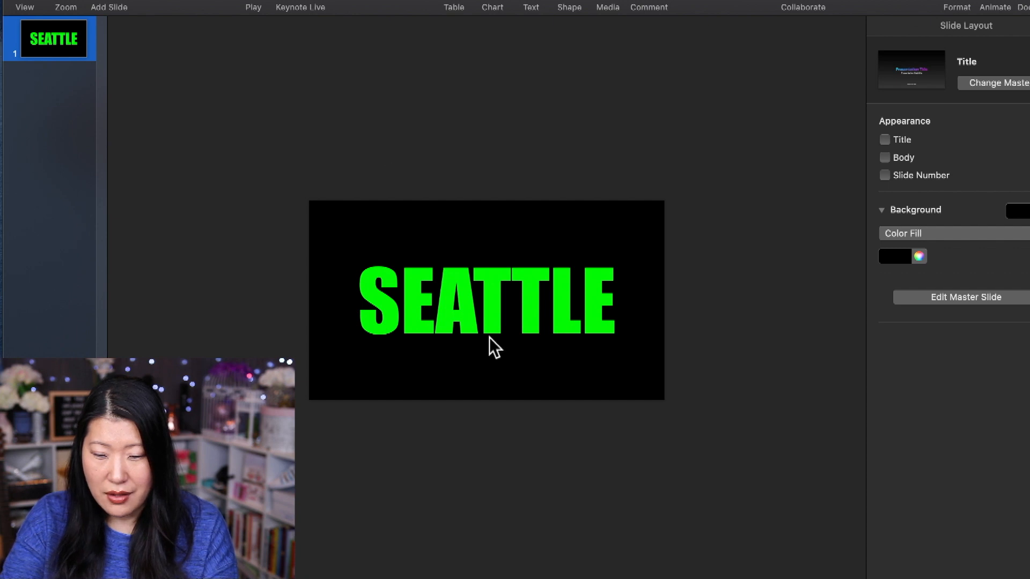
Add a Scale action to the SEATTLE text with a 3-second duration and a 127% scale.
{"action": "left_click", "coordinate": [476, 304]}
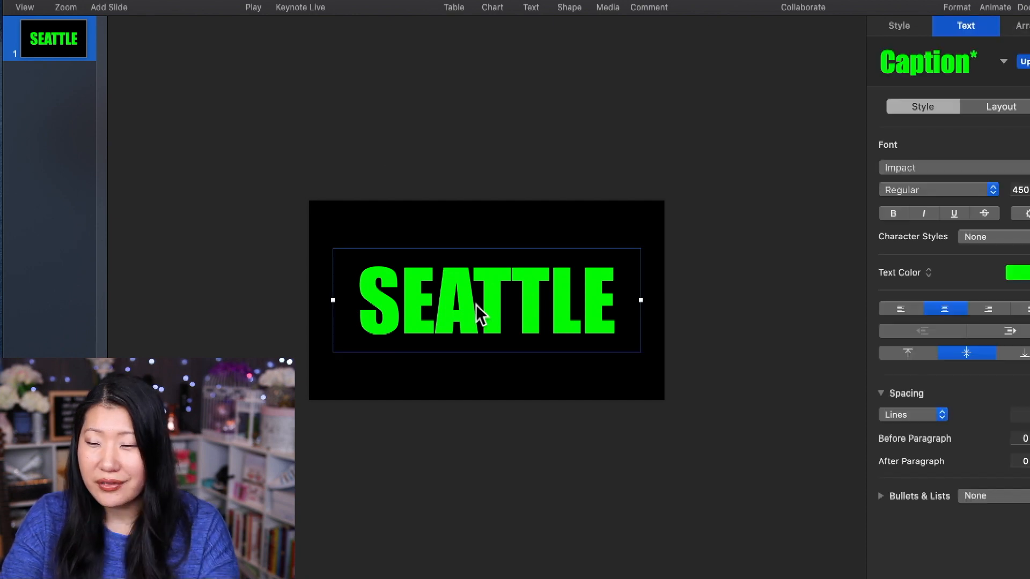
{"action": "left_click", "coordinate": [989, 6]}
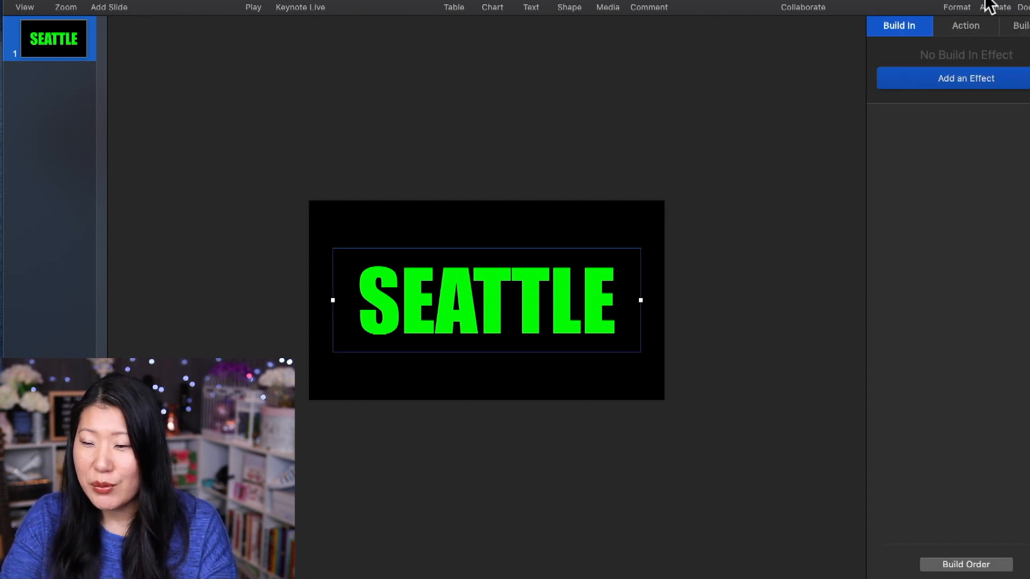
{"action": "left_click", "coordinate": [930, 79]}
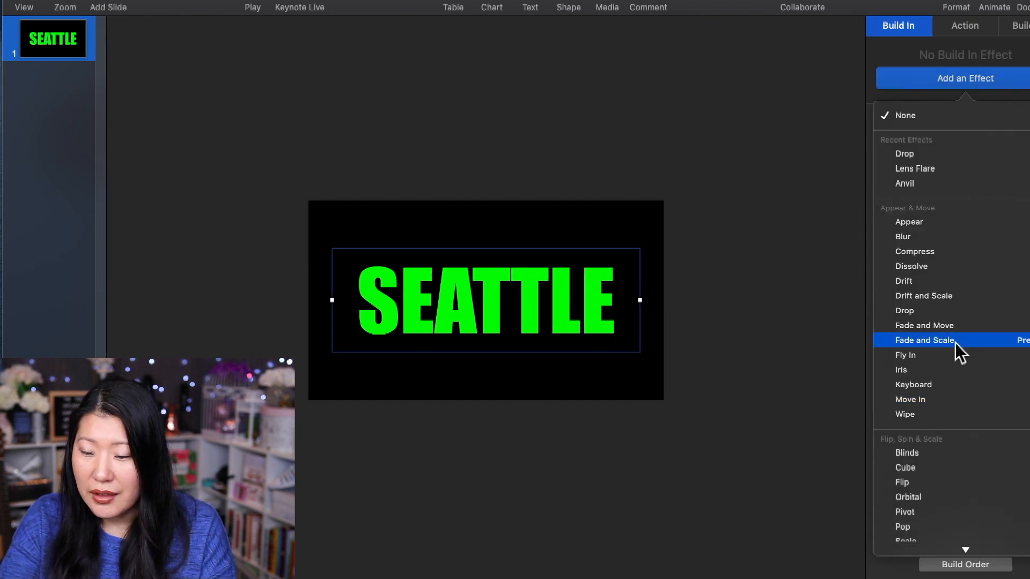
{"action": "left_click", "coordinate": [973, 27]}
{"action": "left_click", "coordinate": [944, 79]}
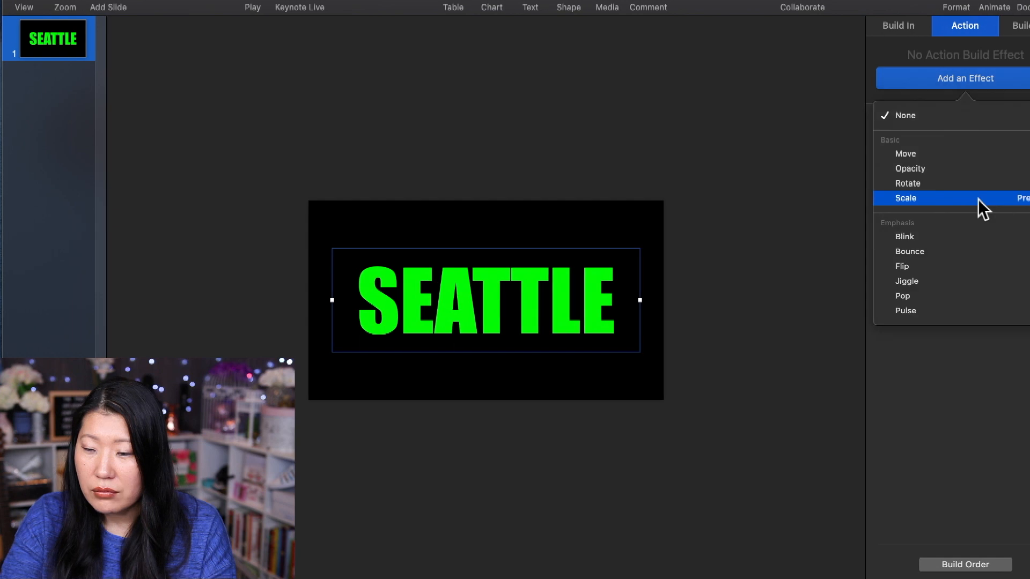
{"action": "left_click", "coordinate": [977, 199]}
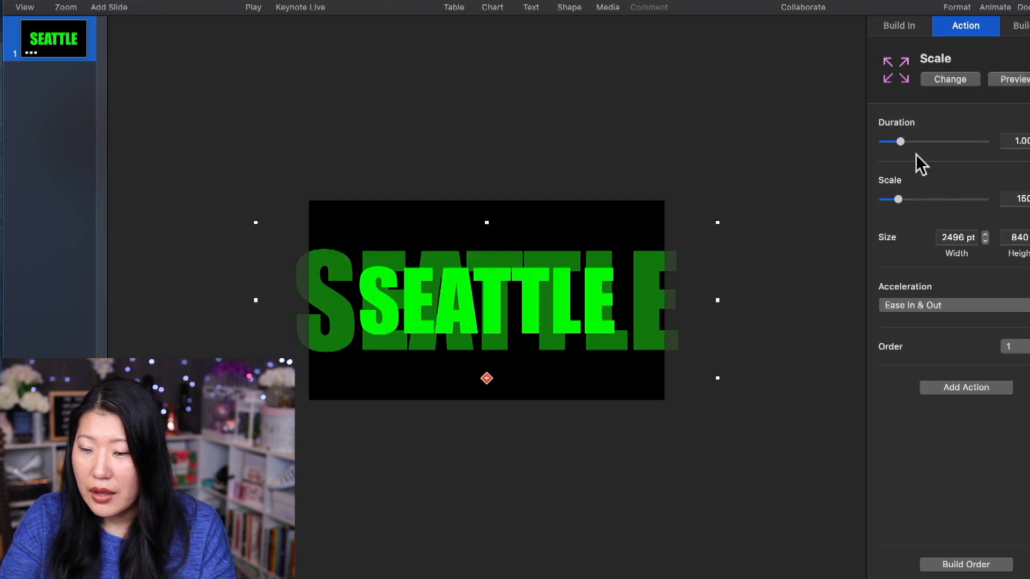
{"action": "left_click_drag", "start_coordinate": [898, 199], "coordinate": [895, 199]}
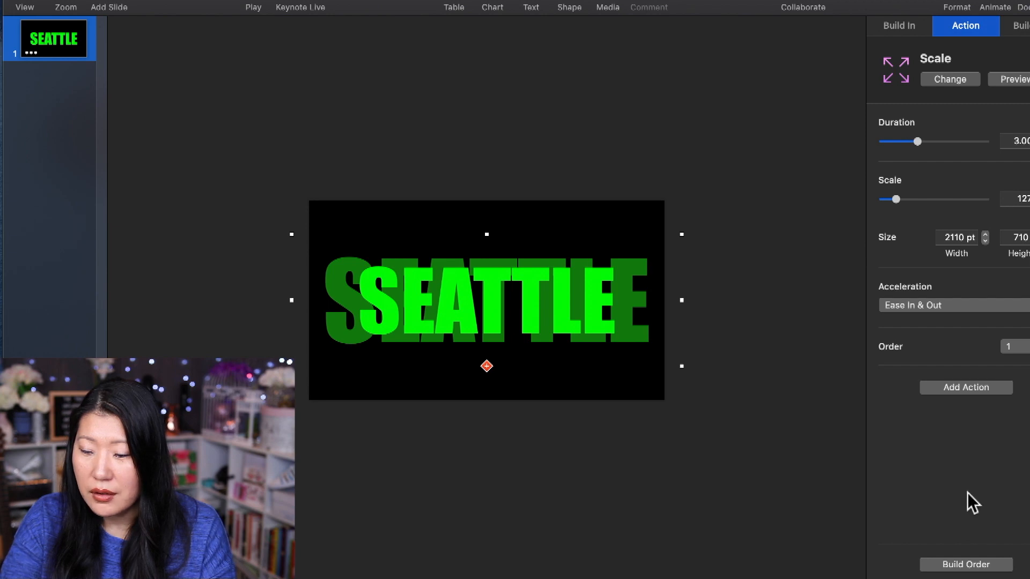
{"action": "left_click", "coordinate": [232, 229]}
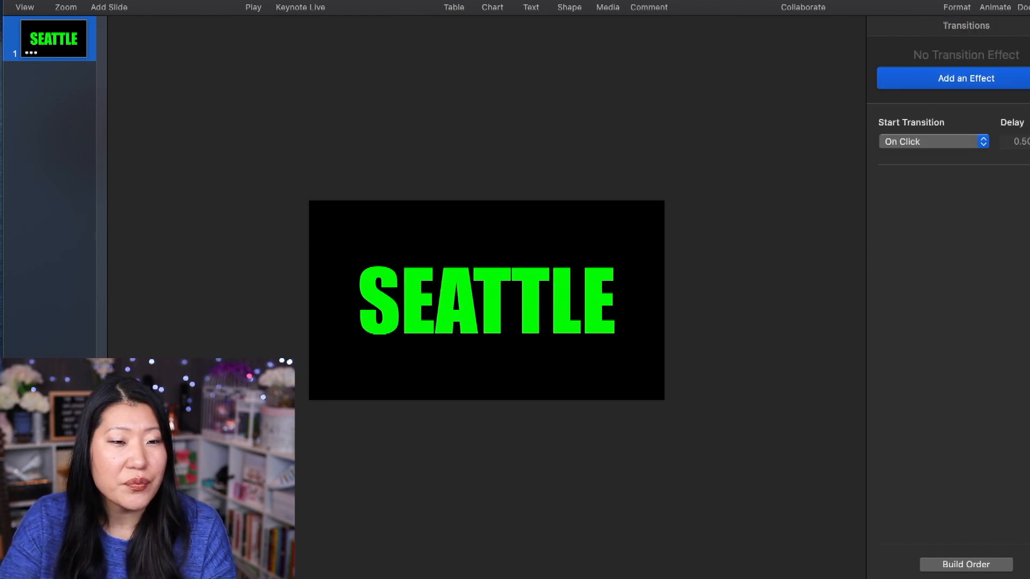
Start exporting the presentation as a movie and set its resolution to 1080p.
{"action": "left_click", "coordinate": [50, 1]}
{"action": "mouse_move", "coordinate": [79, 74]}
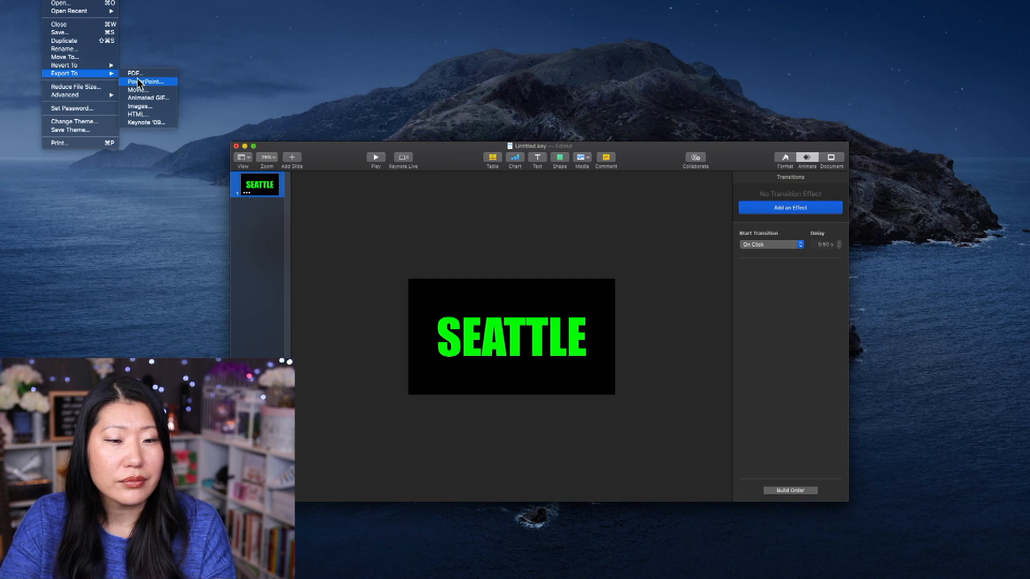
{"action": "left_click", "coordinate": [153, 90]}
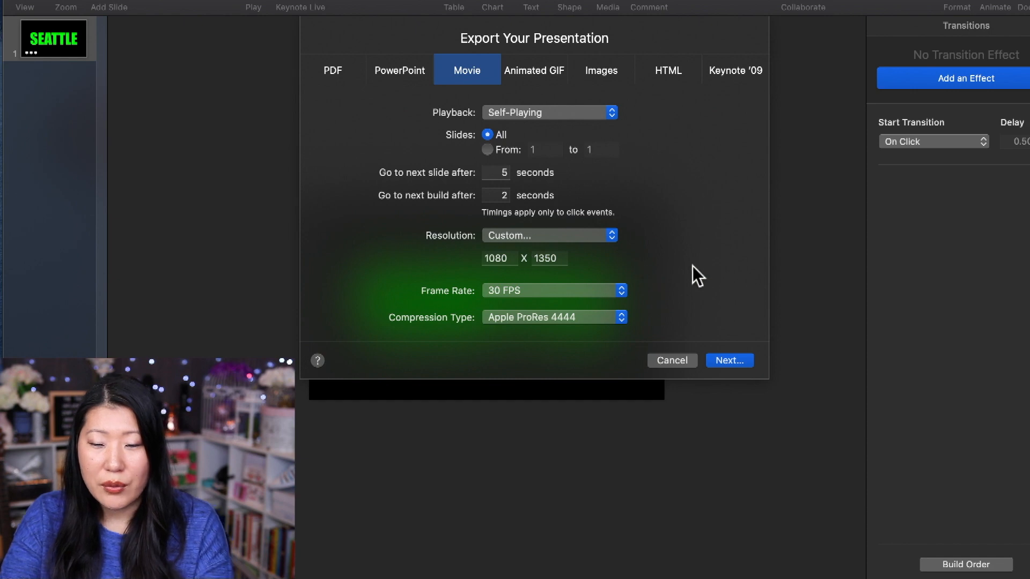
{"action": "left_click", "coordinate": [532, 235]}
{"action": "left_click", "coordinate": [533, 235]}
{"action": "left_click", "coordinate": [522, 235]}
{"action": "left_click", "coordinate": [523, 222]}
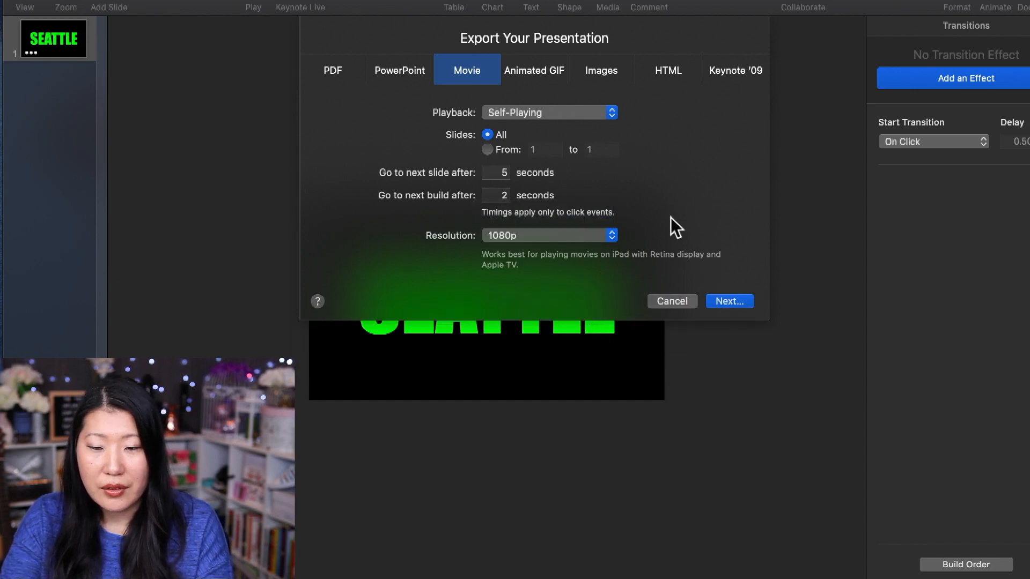
Set the movie export timings to 0 seconds for both the next slide and the next build.
{"action": "double_click", "coordinate": [499, 172]}
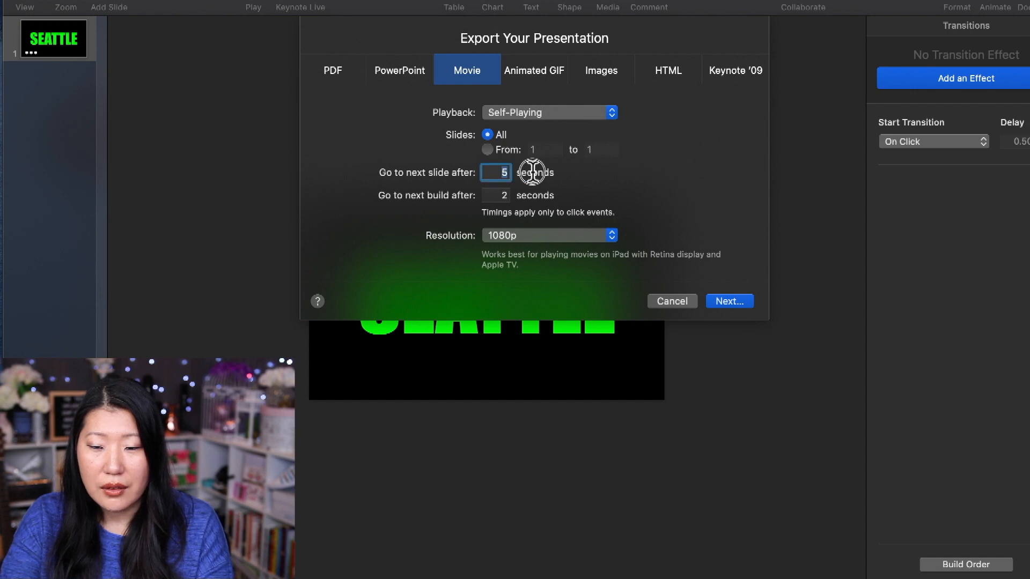
{"action": "type", "text": "0"}
{"action": "double_click", "coordinate": [502, 195]}
{"action": "type", "text": "0"}
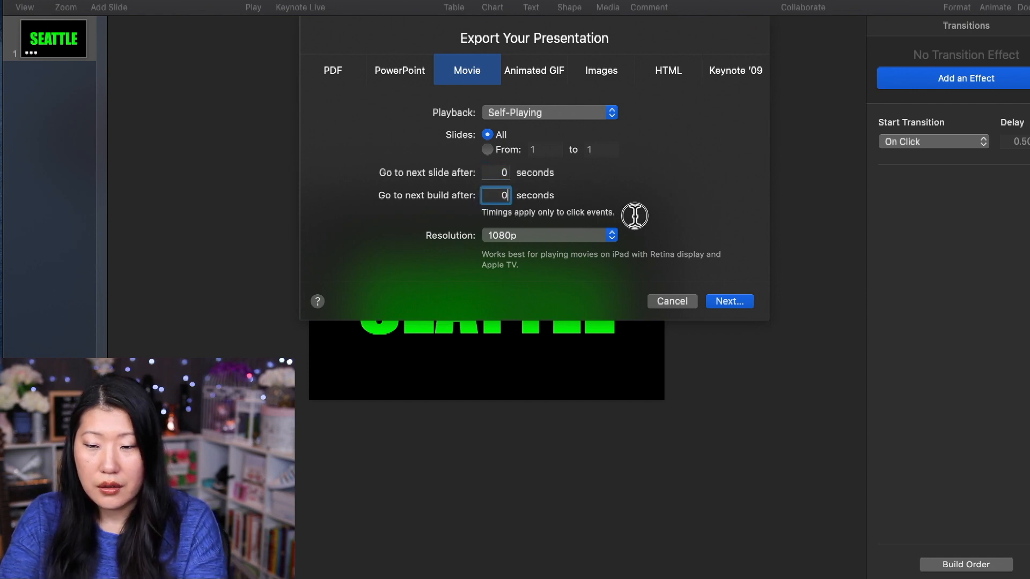
Export the movie to the Desktop as Seattle.m4v.
{"action": "left_click", "coordinate": [726, 301]}
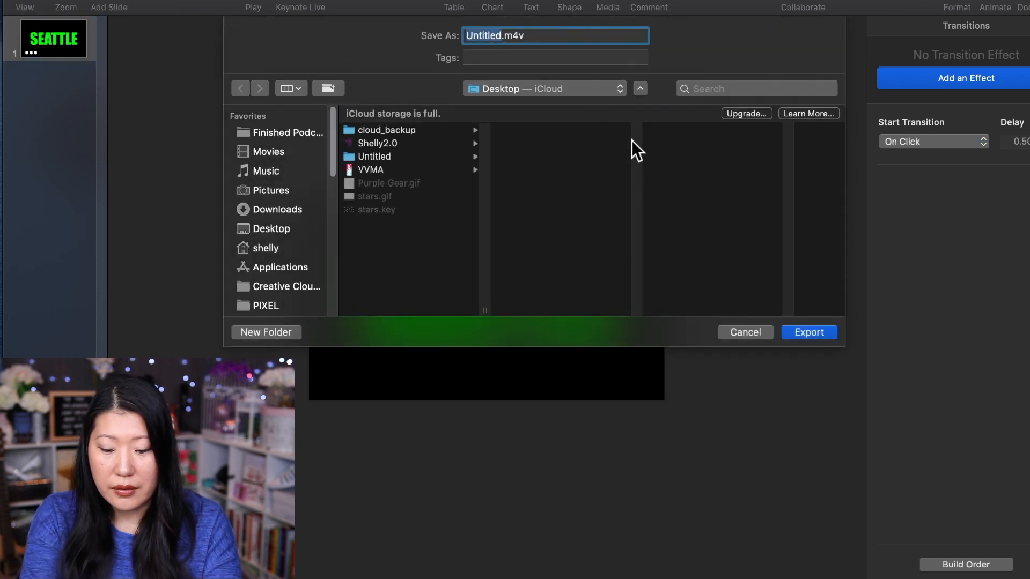
{"action": "type", "text": "Sea"}
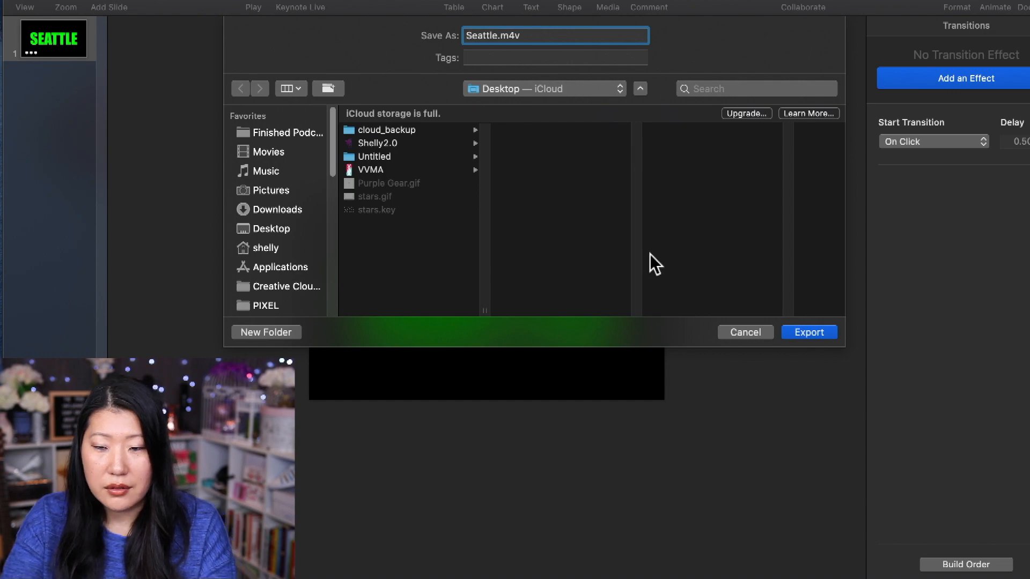
{"action": "left_click", "coordinate": [791, 331]}
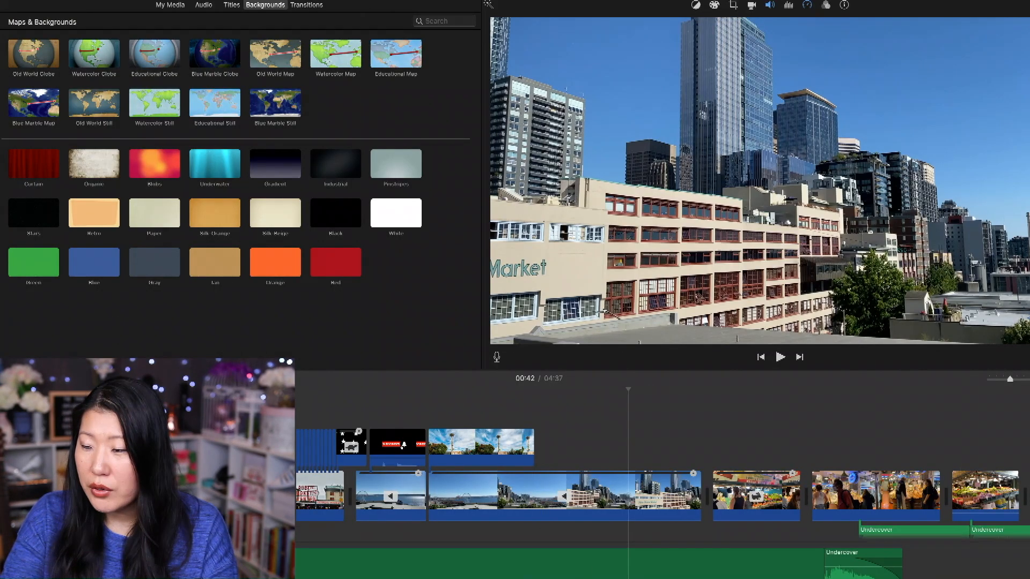
Switch to iMovie, place the exported SEATTLE clip above the city skyline footage, and set its overlay to Green/Blue Screen.
{"action": "left_click_drag", "start_coordinate": [1027, 427], "coordinate": [560, 442]}
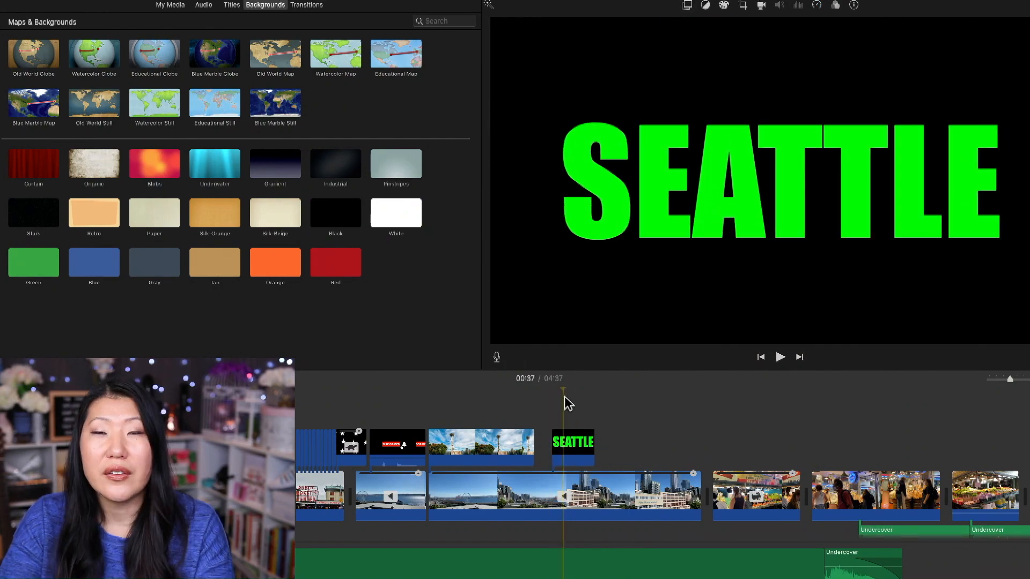
{"action": "left_click", "coordinate": [687, 5]}
{"action": "left_click", "coordinate": [518, 23]}
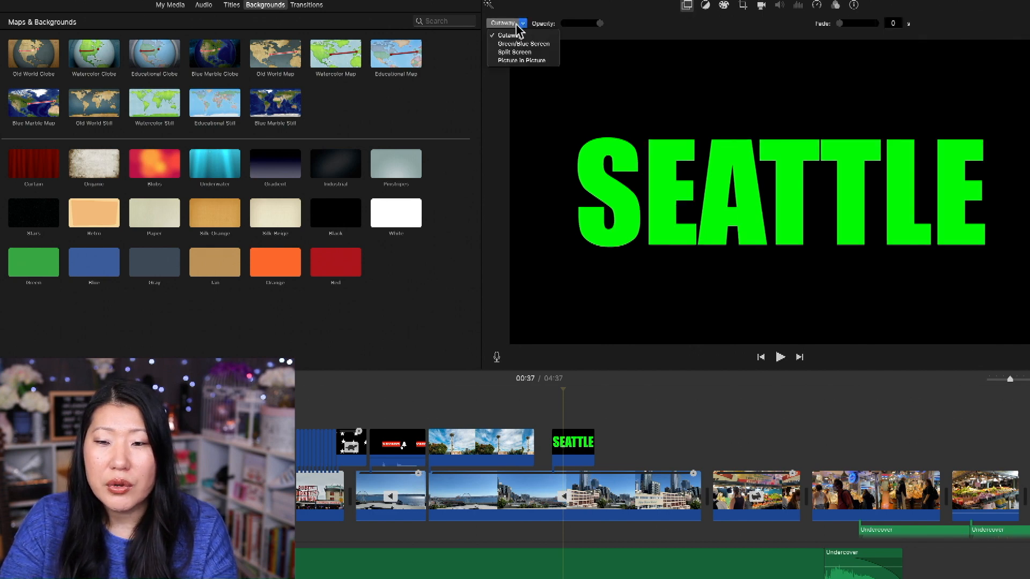
{"action": "left_click", "coordinate": [529, 45]}
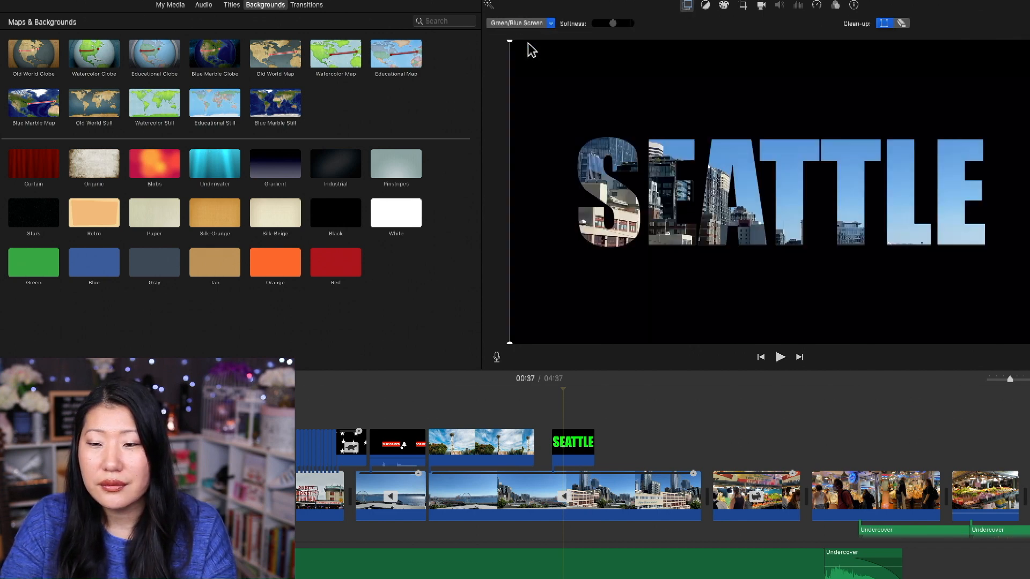
{"action": "left_click", "coordinate": [540, 394]}
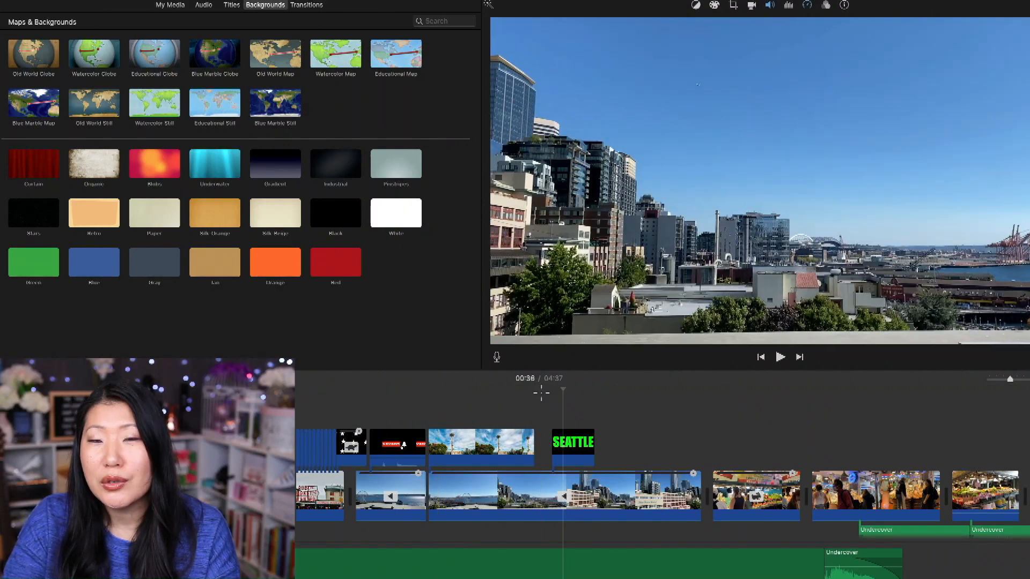
{"action": "key", "text": "space"}
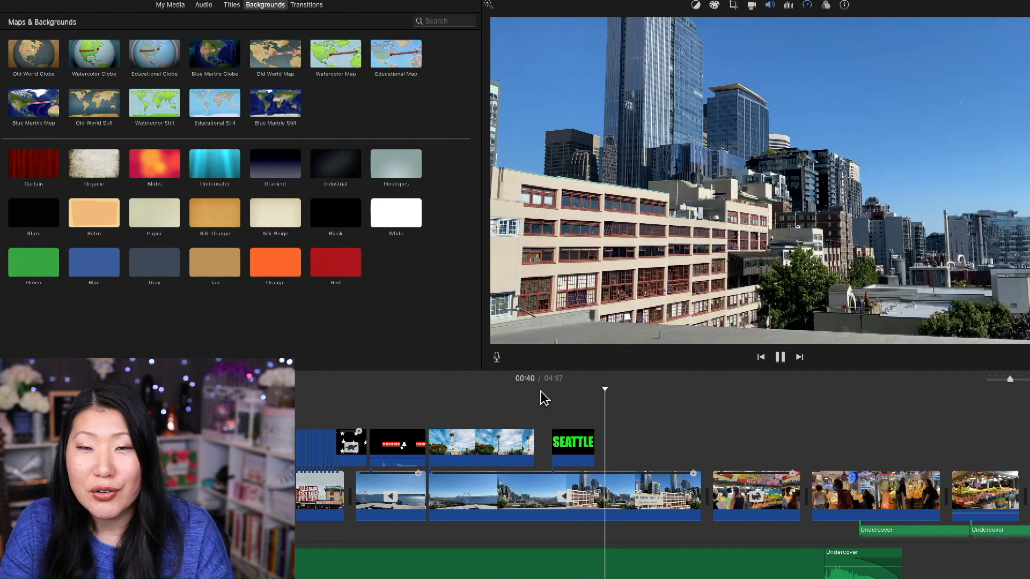
Slow down the SEATTLE overlay clip by stretching its duration on the timeline.
{"action": "left_click", "coordinate": [587, 460]}
{"action": "left_click", "coordinate": [573, 451]}
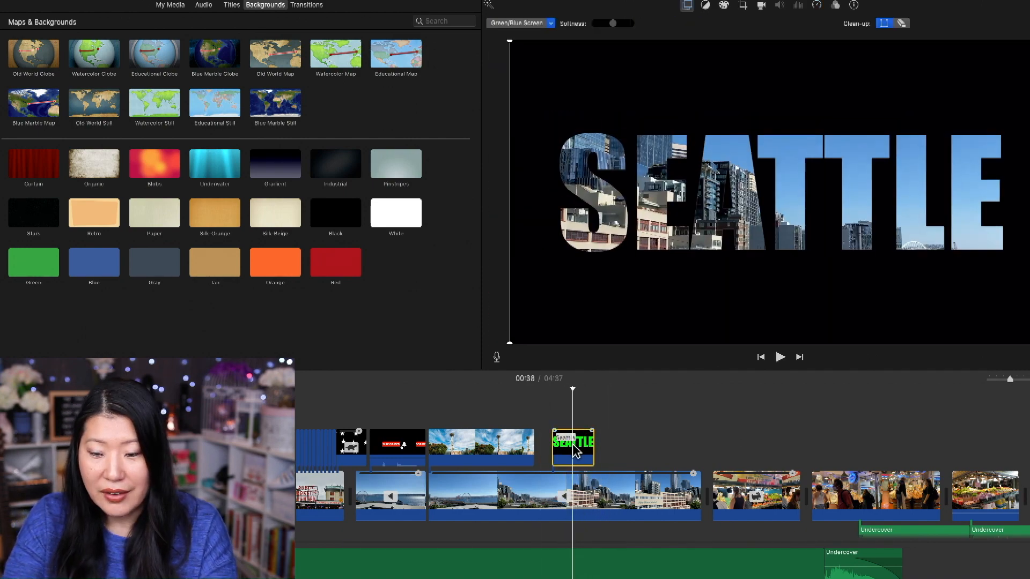
{"action": "left_click_drag", "start_coordinate": [593, 437], "coordinate": [616, 435]}
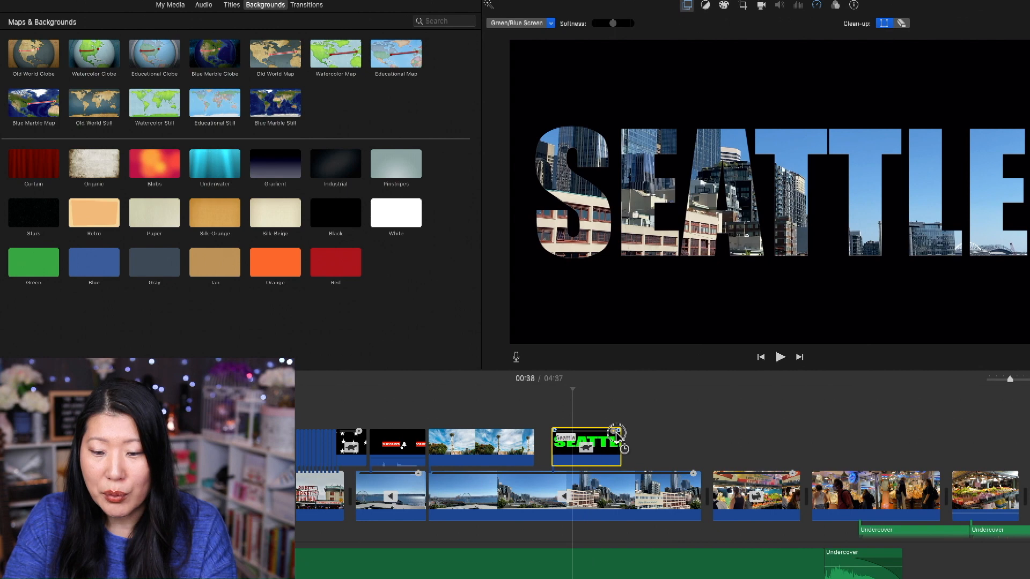
Play the skyline footage from the start of the slowed SEATTLE overlay to past its end.
{"action": "left_click", "coordinate": [550, 396]}
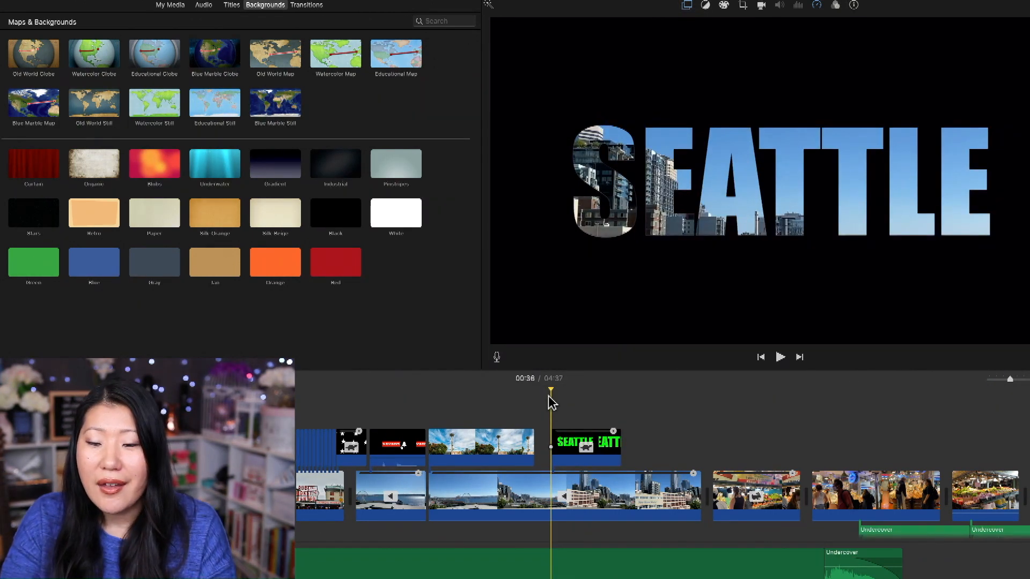
{"action": "key", "text": "space"}
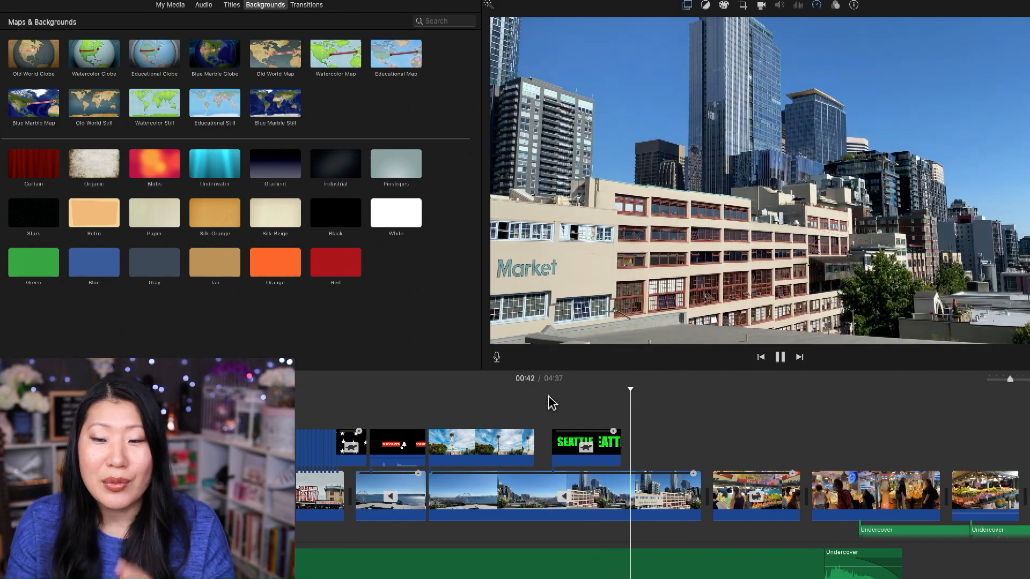
{"action": "key", "text": "space"}
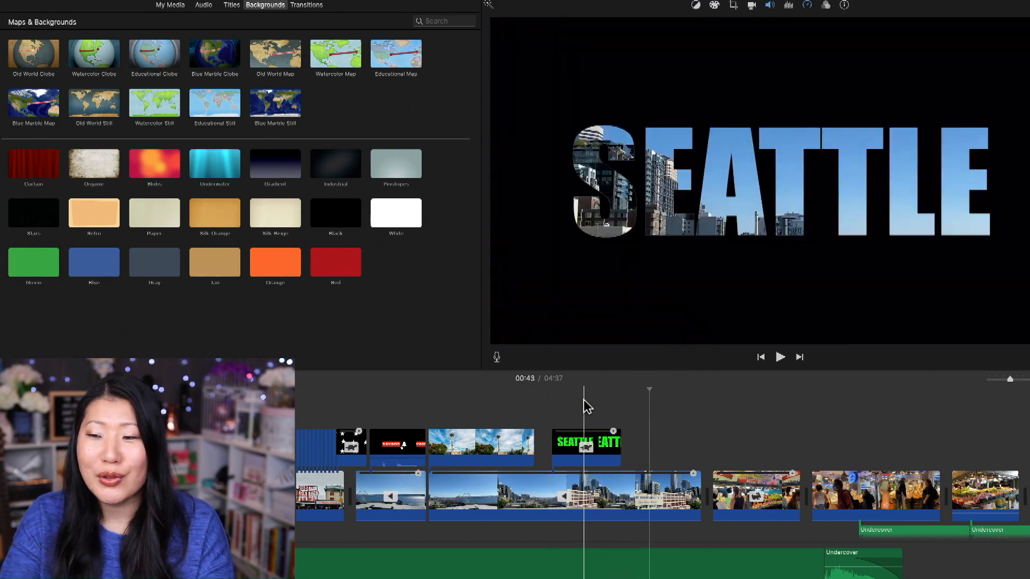